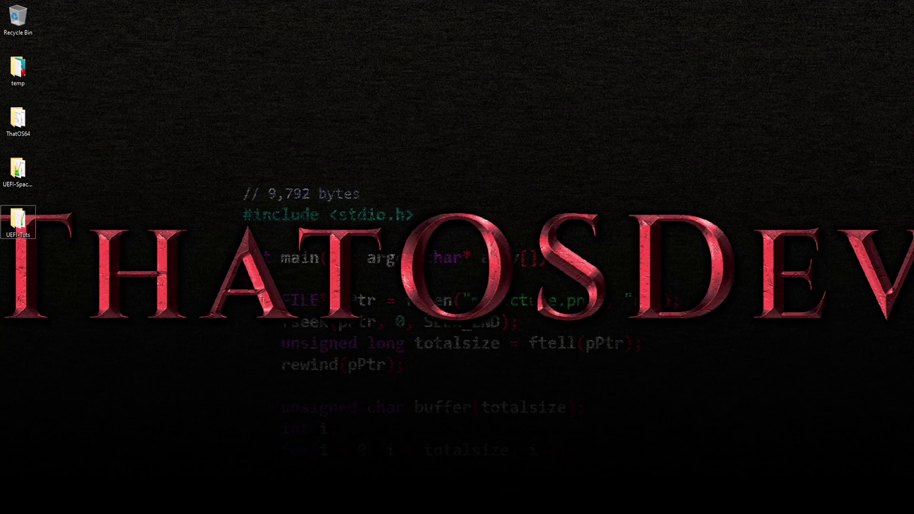
Step: Open the 'UEFI 2.9 Development on Linux' video from the uploader's channel and pause it
key("alt+Tab")
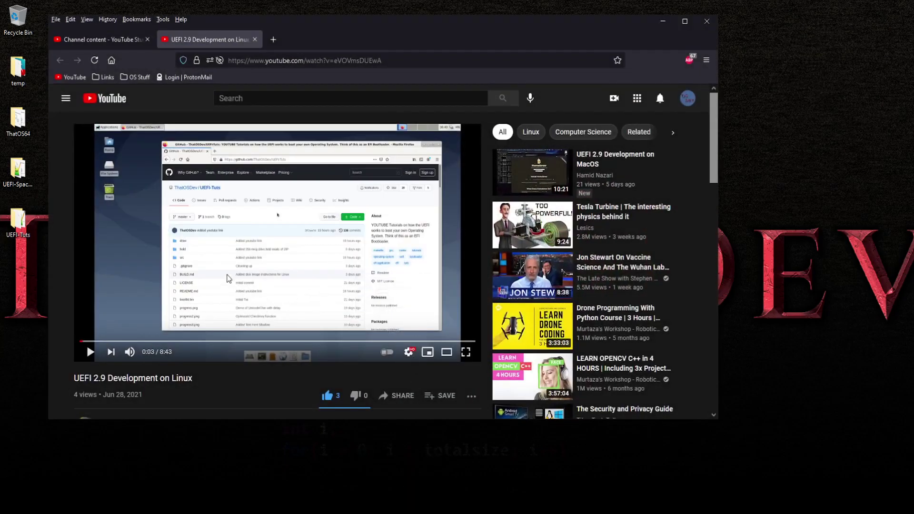
scroll(228, 277, "down", 3)
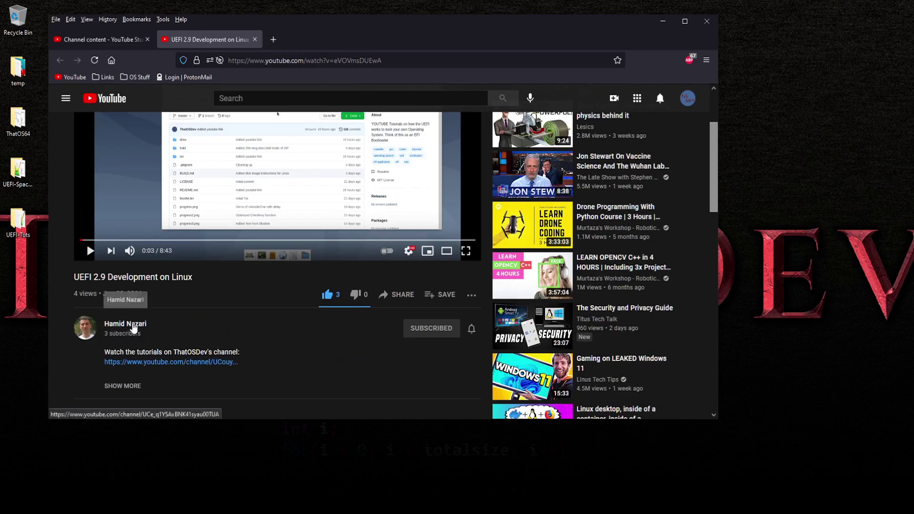
left_click(133, 328)
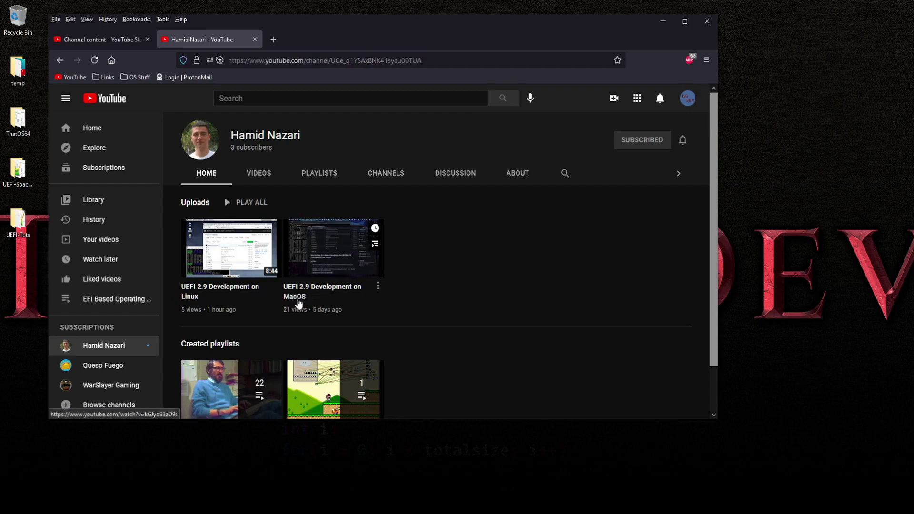
left_click(191, 293)
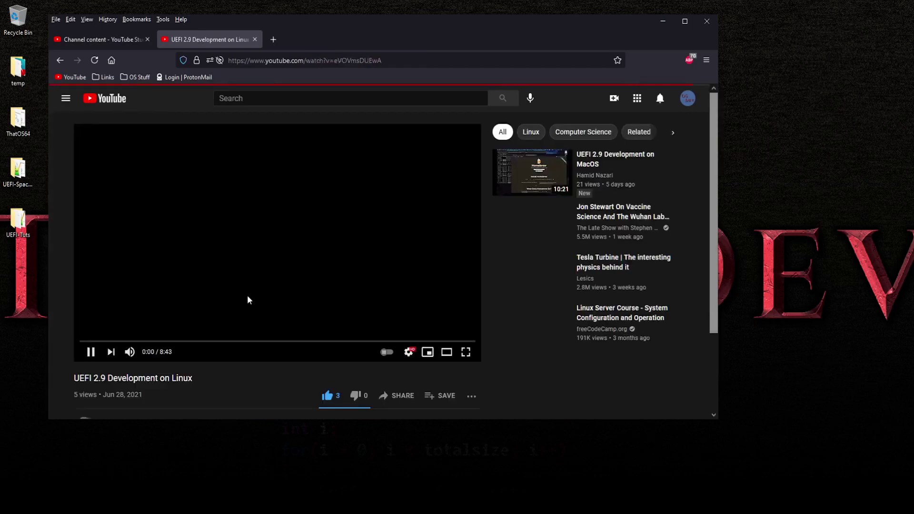
left_click(265, 281)
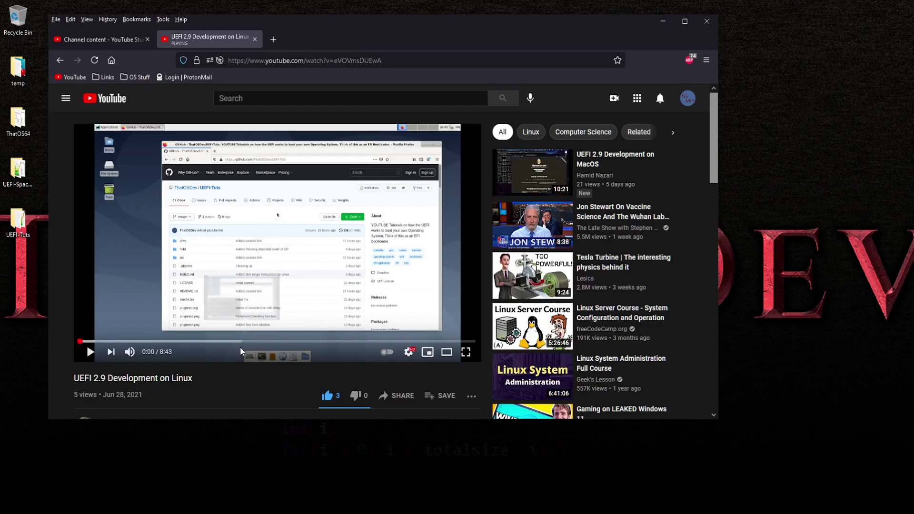
scroll(240, 346, "down", 3)
scroll(272, 356, "down", 2)
scroll(258, 358, "down", 2)
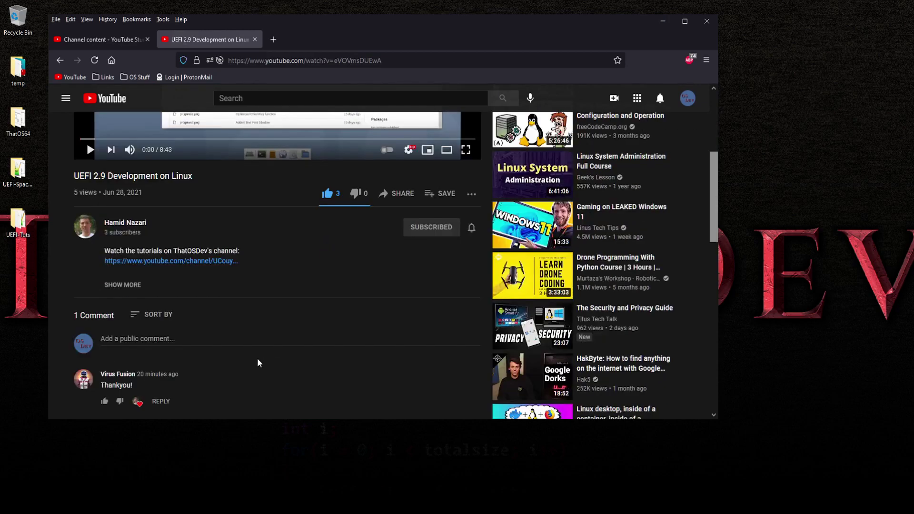
scroll(257, 358, "down", 2)
scroll(259, 359, "up", 6)
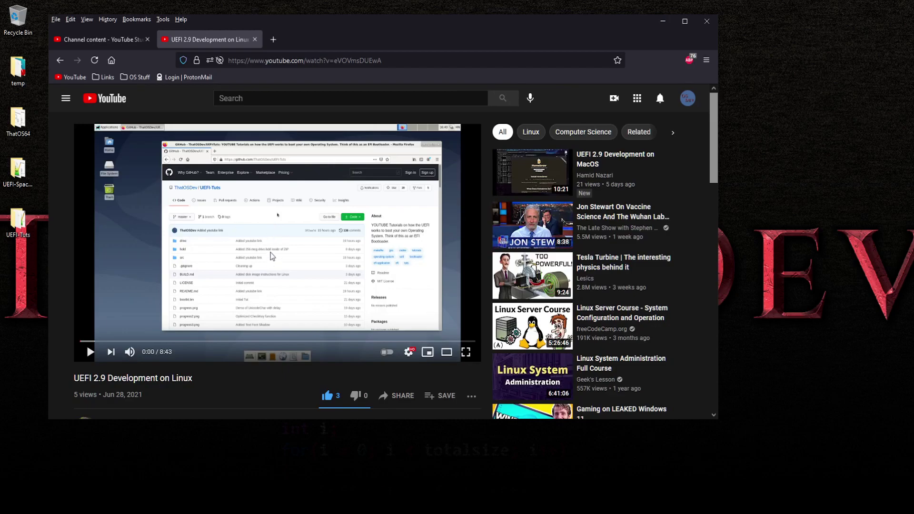
Step: In a new tab, open ThatOSDev's UEFI-Tuts repository from bookmarks, view BUILD.md, and return
left_click(275, 40)
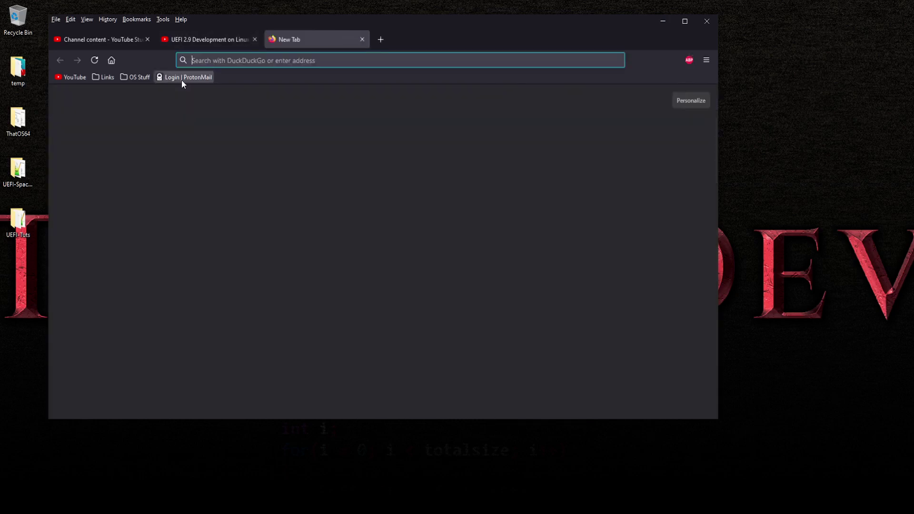
left_click(137, 77)
left_click(146, 110)
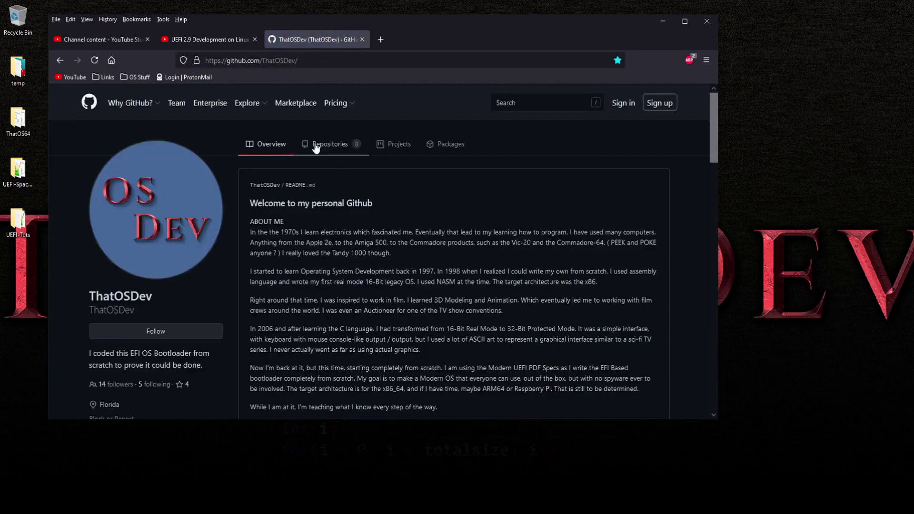
left_click(330, 144)
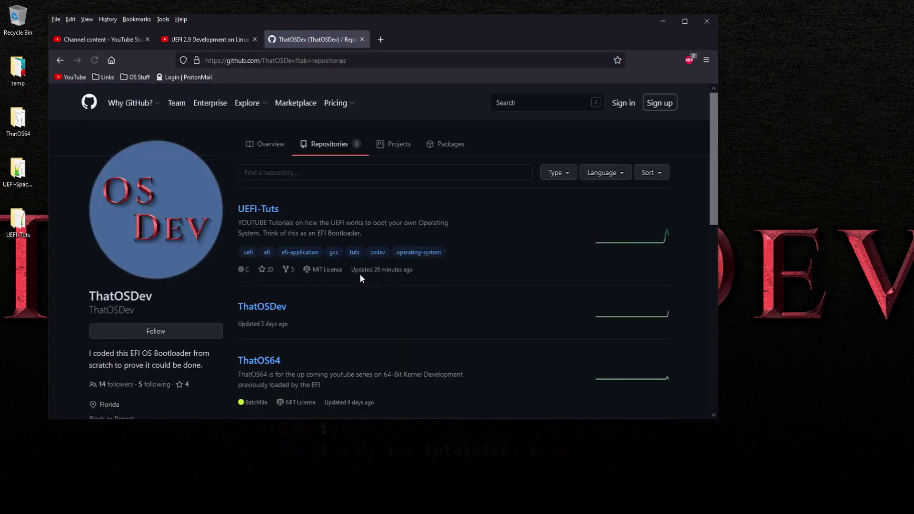
left_click(255, 210)
scroll(306, 268, "down", 5)
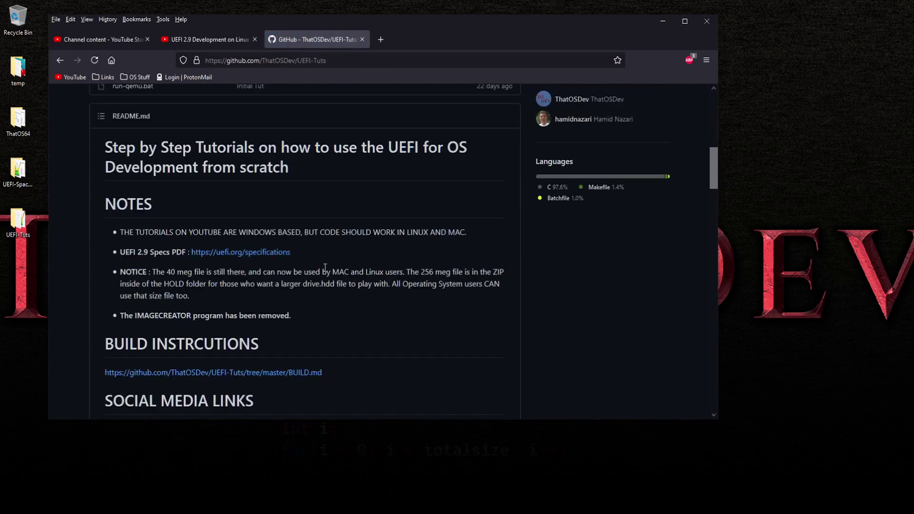
scroll(326, 273, "down", 2)
scroll(325, 268, "down", 1)
left_click(266, 274)
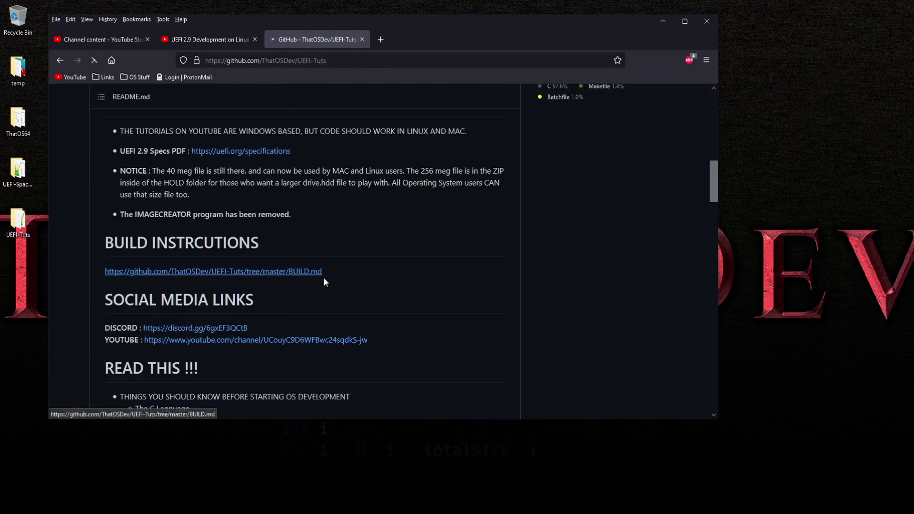
scroll(316, 281, "down", 5)
scroll(310, 280, "down", 5)
scroll(310, 280, "down", 5)
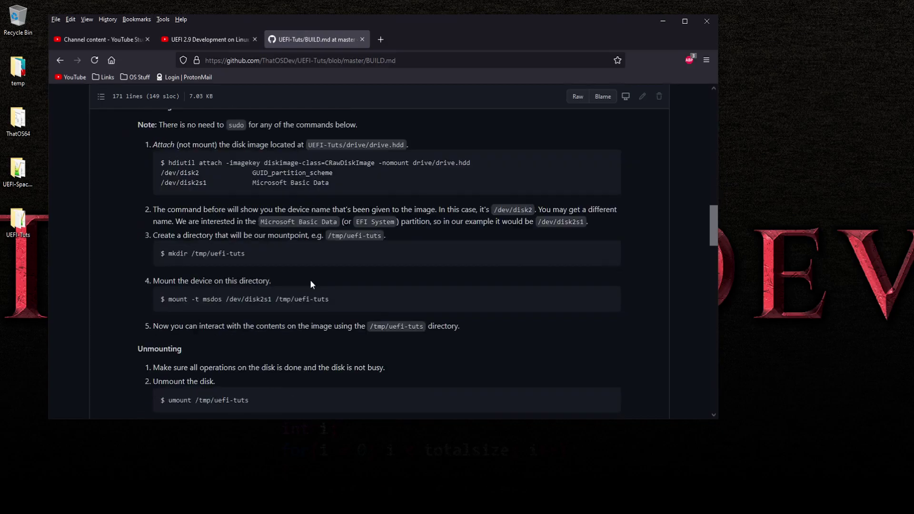
scroll(308, 279, "down", 4)
scroll(307, 278, "down", 5)
scroll(308, 278, "down", 4)
scroll(308, 279, "up", 8)
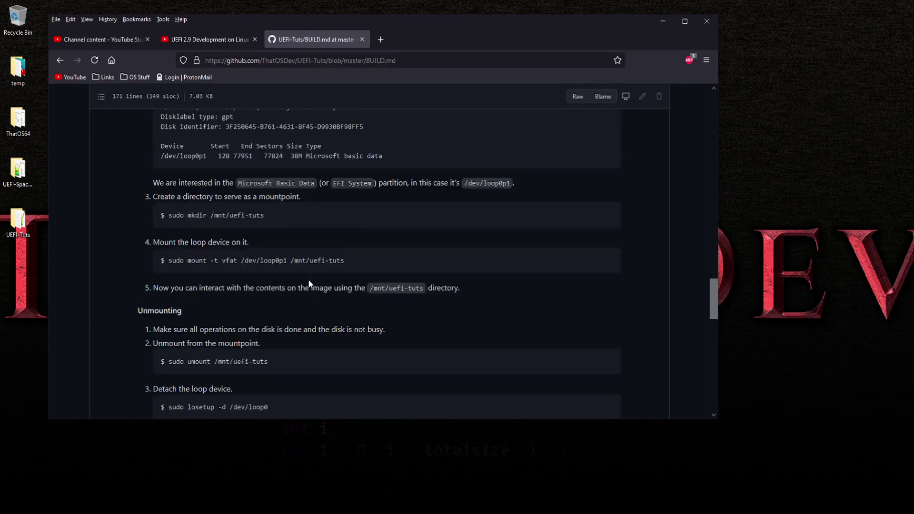
scroll(307, 280, "up", 6)
scroll(306, 275, "up", 8)
scroll(306, 238, "up", 6)
key("alt+Left")
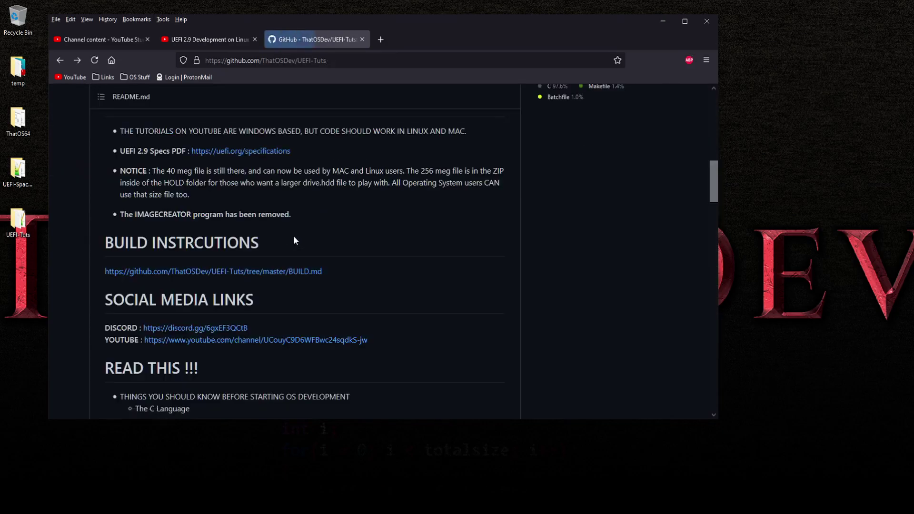
scroll(294, 235, "down", 5)
scroll(364, 274, "down", 6)
scroll(386, 286, "down", 6)
scroll(390, 293, "down", 6)
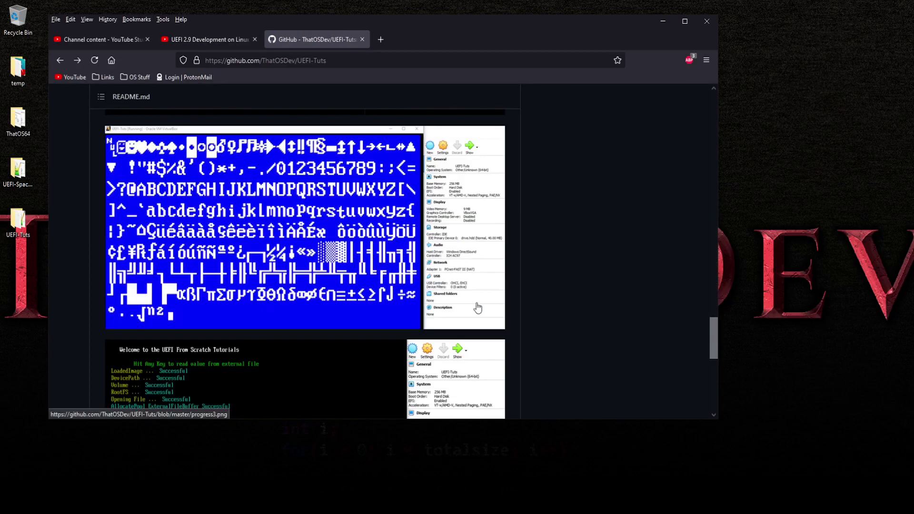
scroll(391, 298, "down", 5)
scroll(392, 298, "up", 4)
scroll(372, 285, "up", 6)
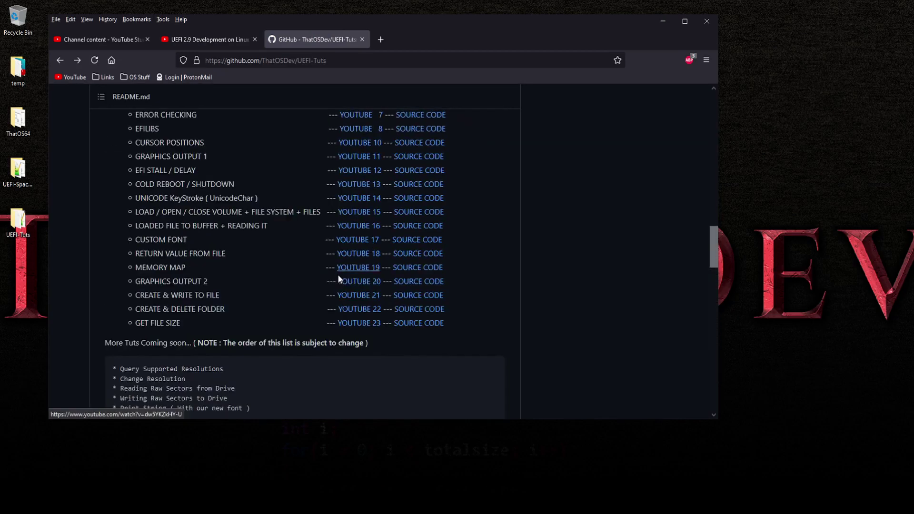
scroll(337, 275, "up", 5)
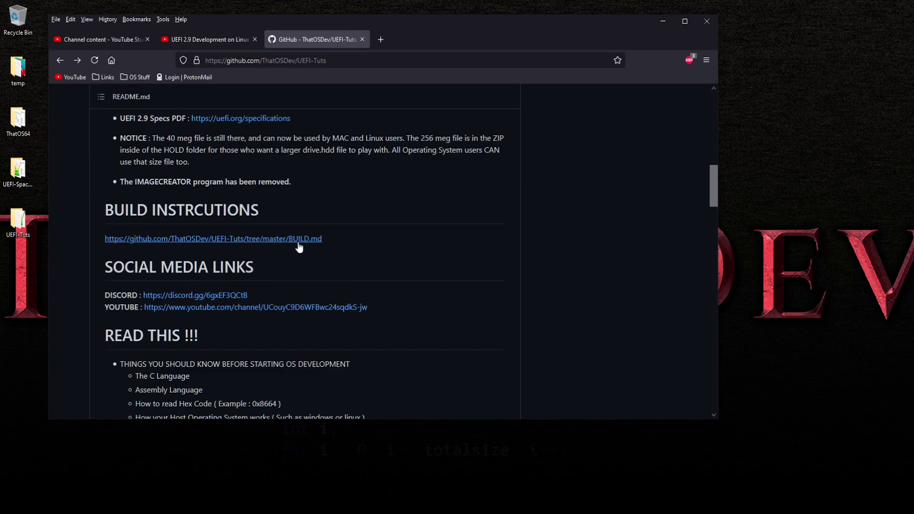
Step: Return to the 'UEFI 2.9 Development on Linux' YouTube tab and review its description
left_click(211, 40)
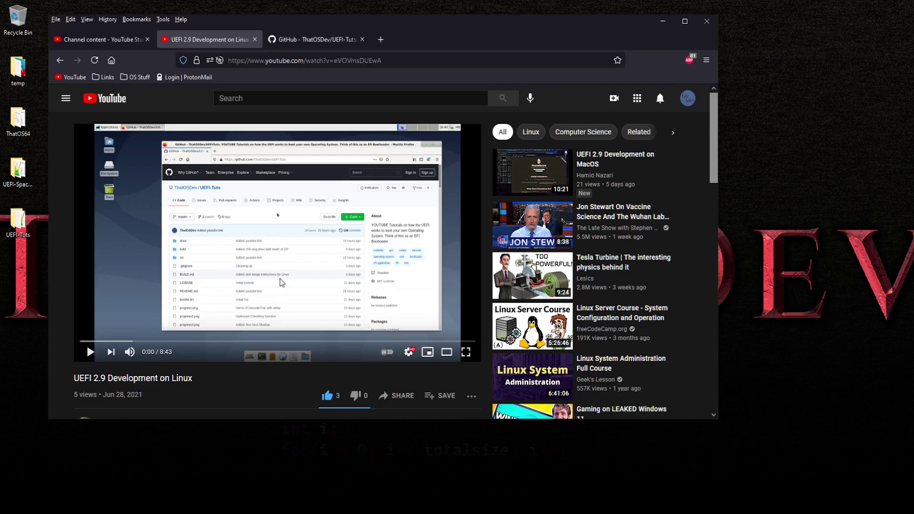
scroll(280, 282, "down", 2)
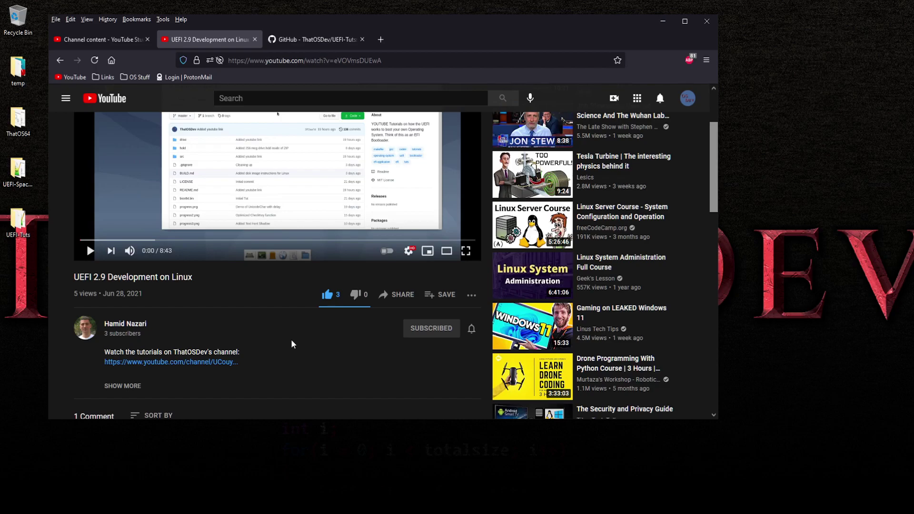
scroll(286, 343, "up", 3)
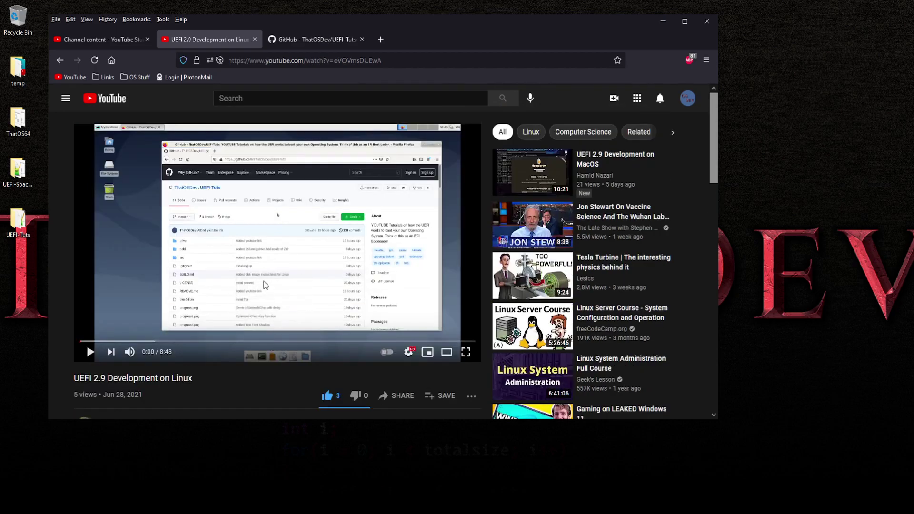